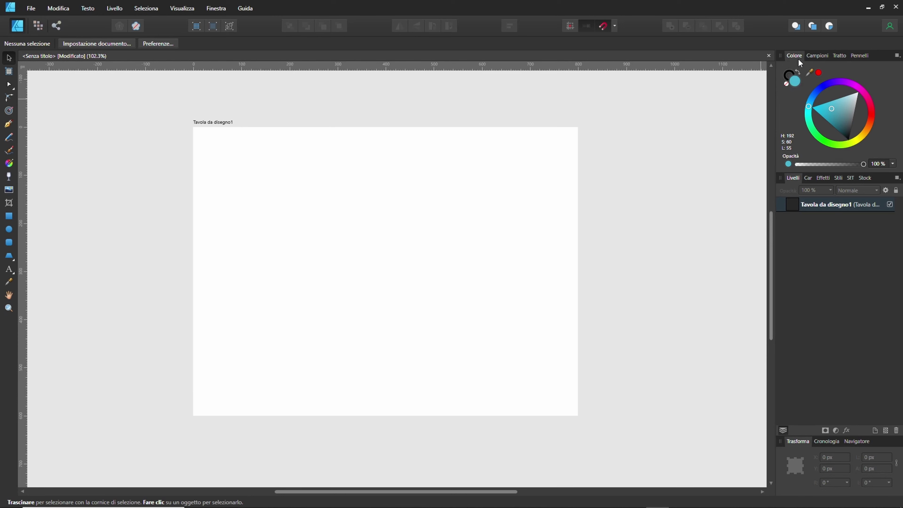
- Switch the studio panel from the colour wheel to Swatches, showing the Grigi greys palette
left_click(813, 59)
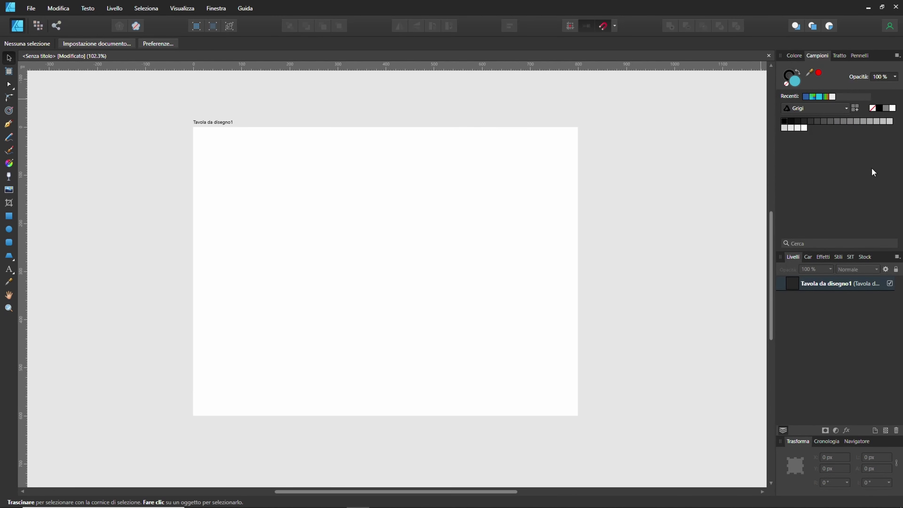
left_click(841, 107)
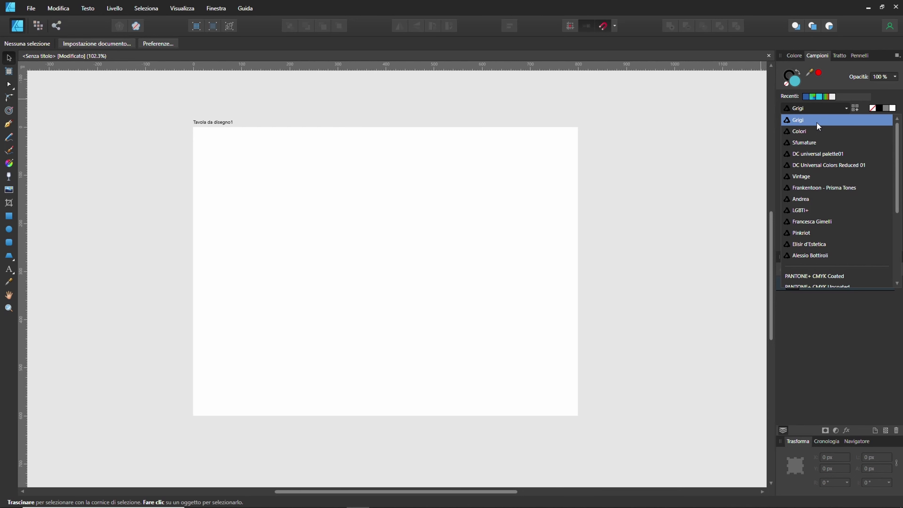
left_click(829, 78)
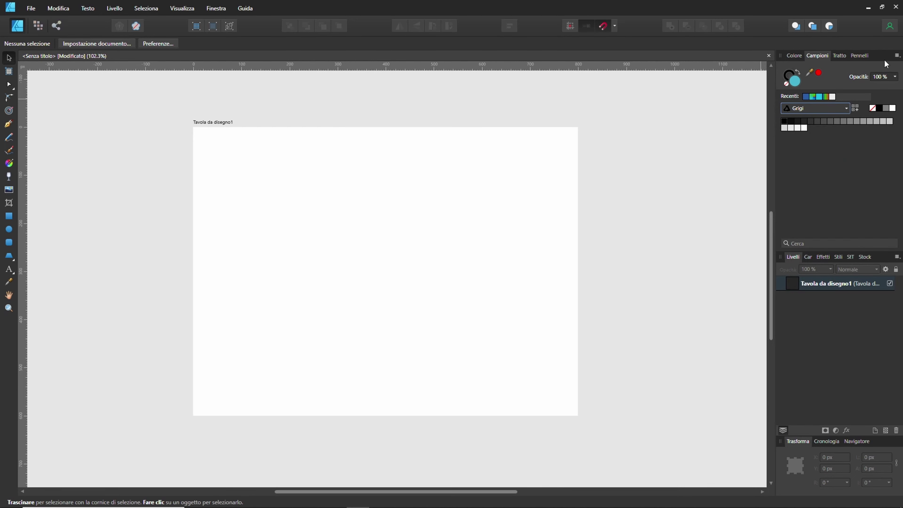
- Import Tutorial Affinity.afpalette from the Desktop as a document palette
left_click(897, 56)
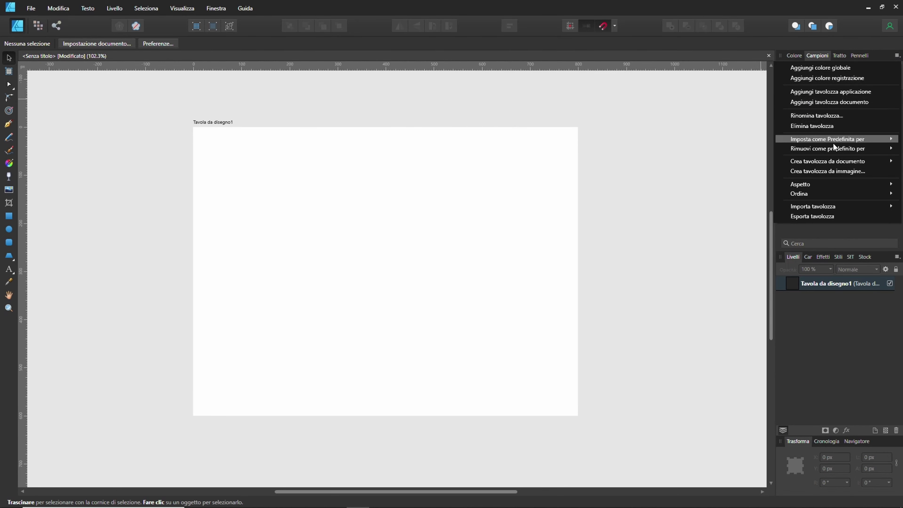
mouse_move(813, 206)
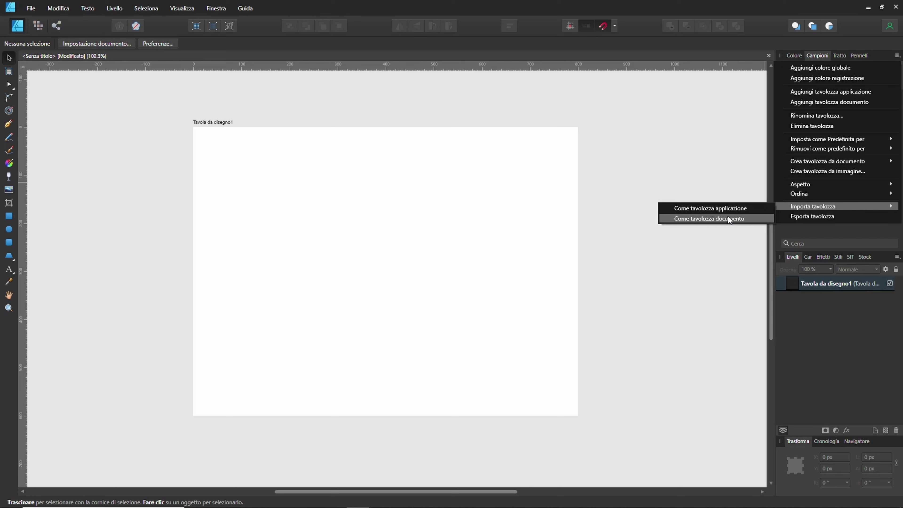
left_click(728, 218)
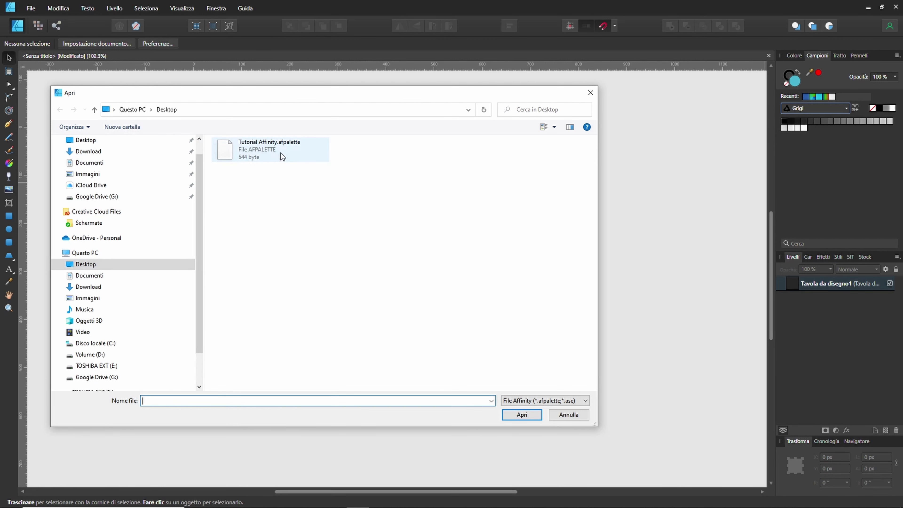
double_click(246, 151)
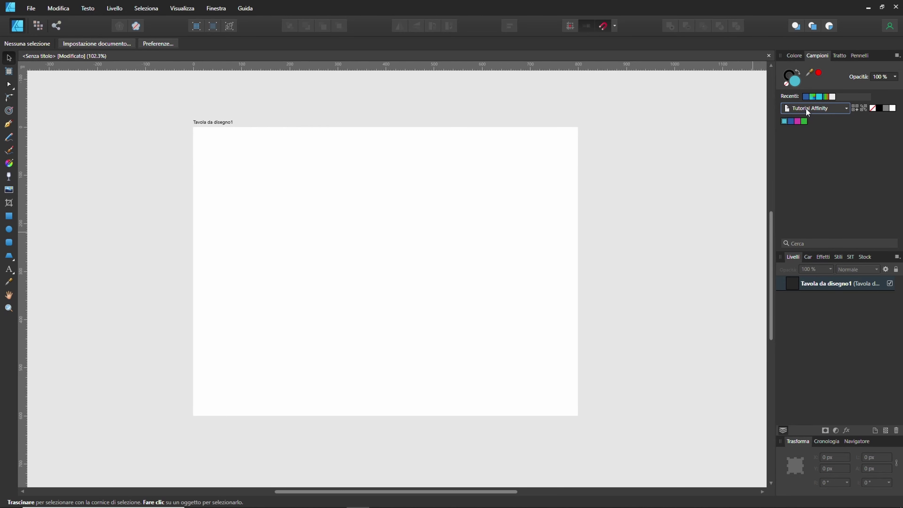
- Check the palette list and keep Tutorial Affinity as the displayed palette
left_click(847, 108)
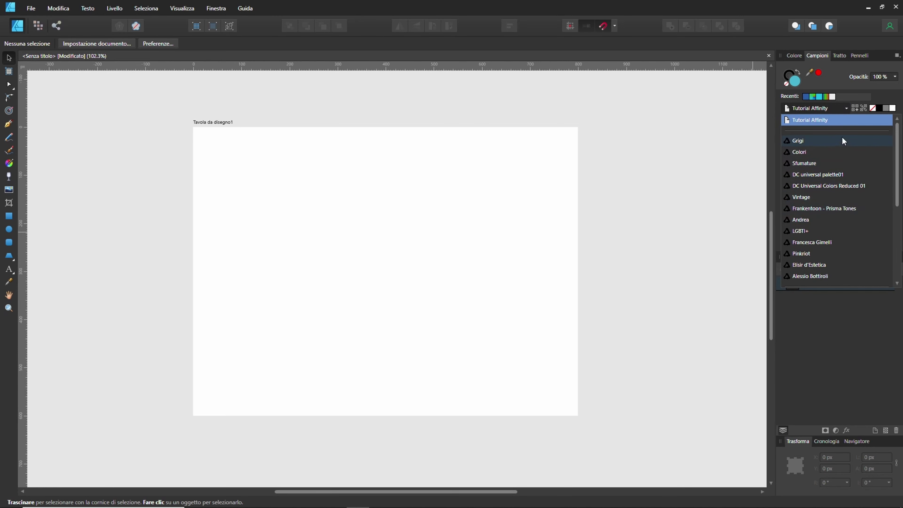
scroll(847, 180, "down", 2)
scroll(847, 178, "up", 2)
left_click(801, 121)
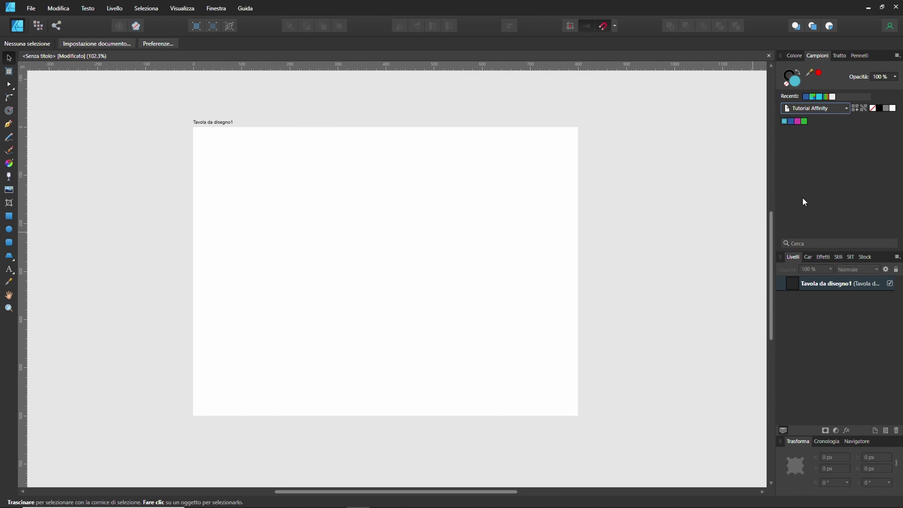
- Switch to the personal palette holding a single orange swatch
left_click(823, 108)
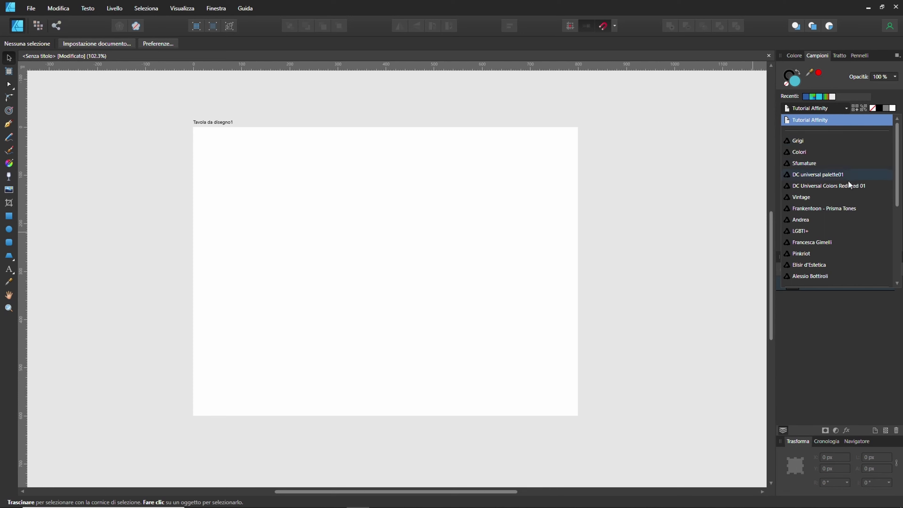
left_click(818, 242)
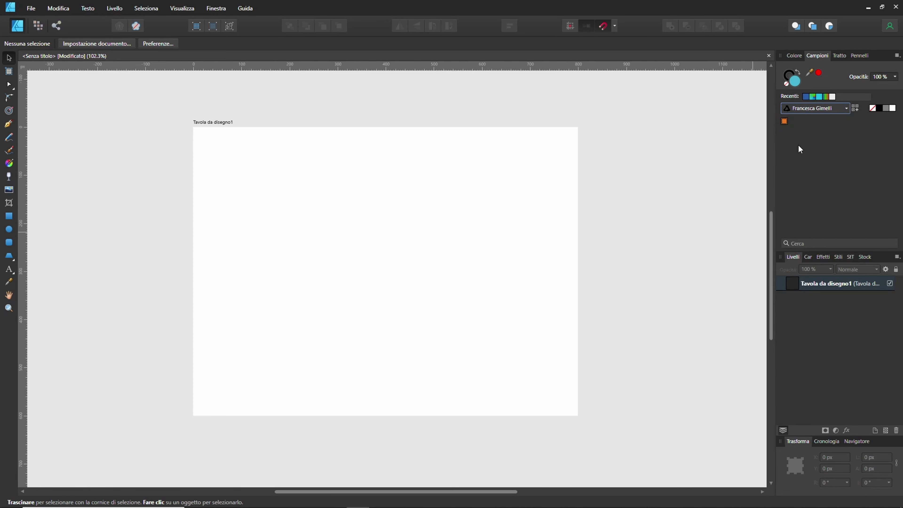
left_click(897, 57)
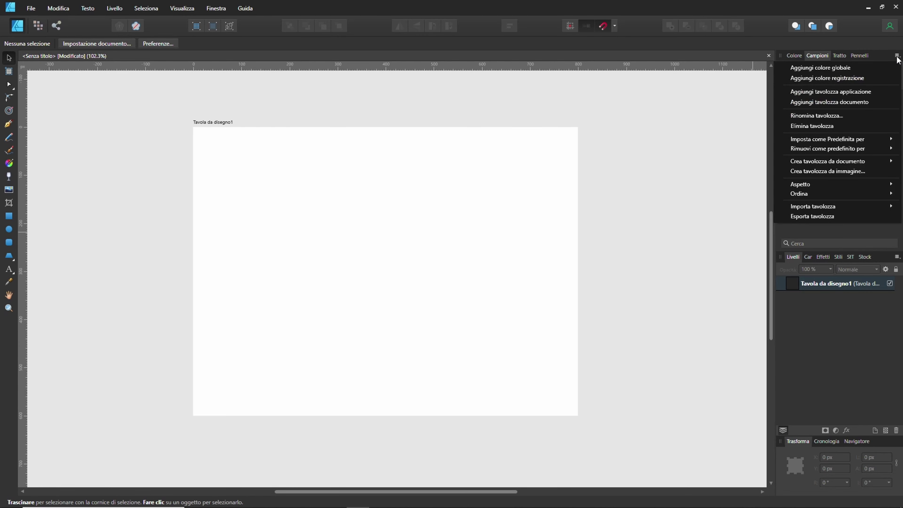
- Export the orange-swatch palette as an .afpalette file to the Desktop
left_click(811, 216)
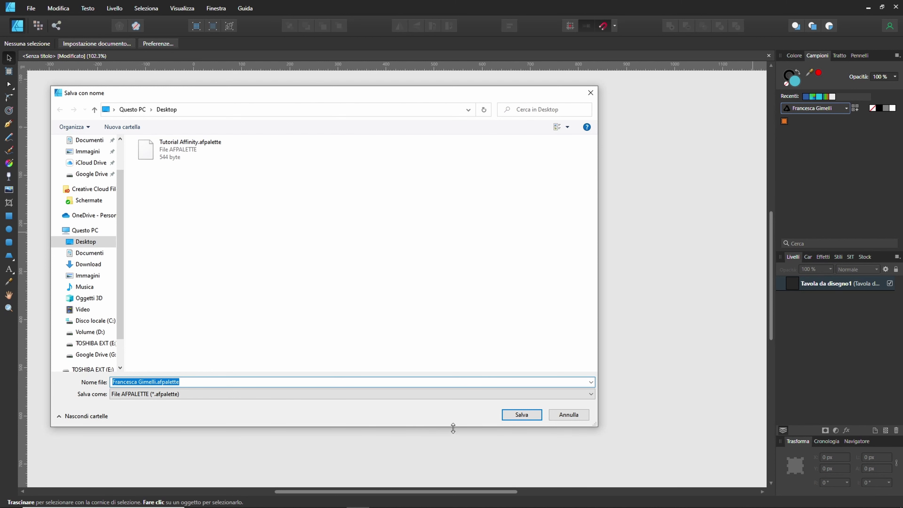
left_click(537, 418)
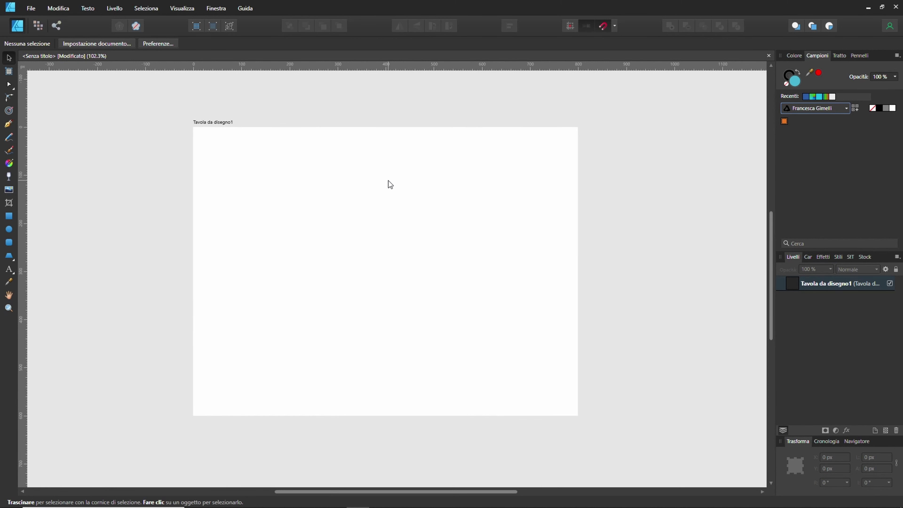
left_click(868, 7)
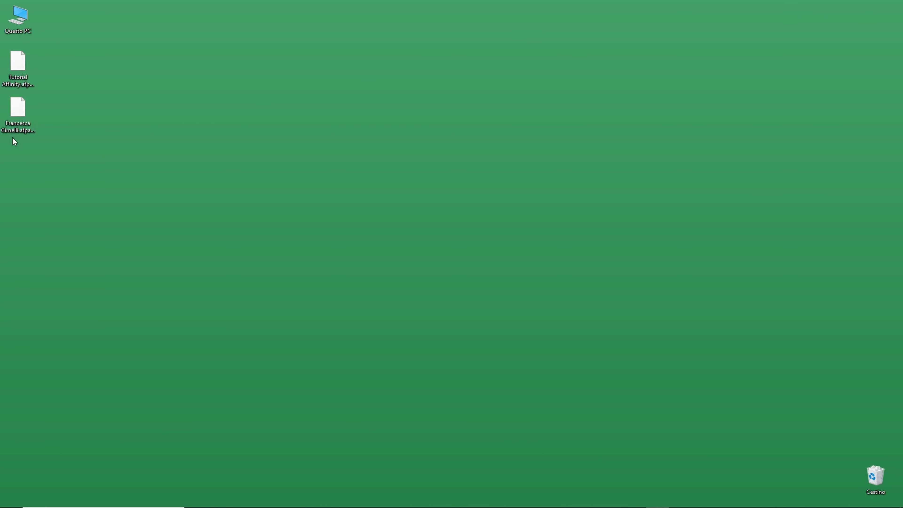
- Rearrange the desktop icons so the exported palette sits above Tutorial Affinity.afpalette
left_click_drag(24, 118, 59, 78)
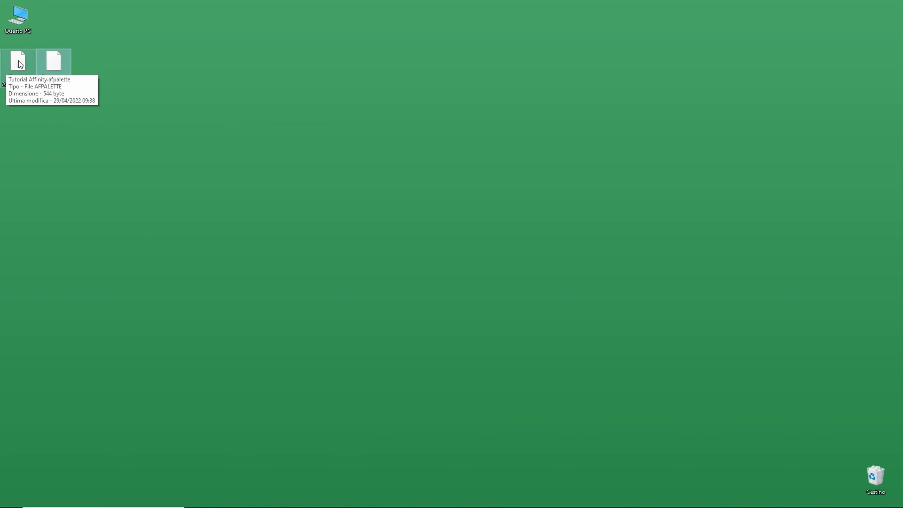
left_click_drag(20, 64, 24, 139)
left_click_drag(41, 77, 14, 114)
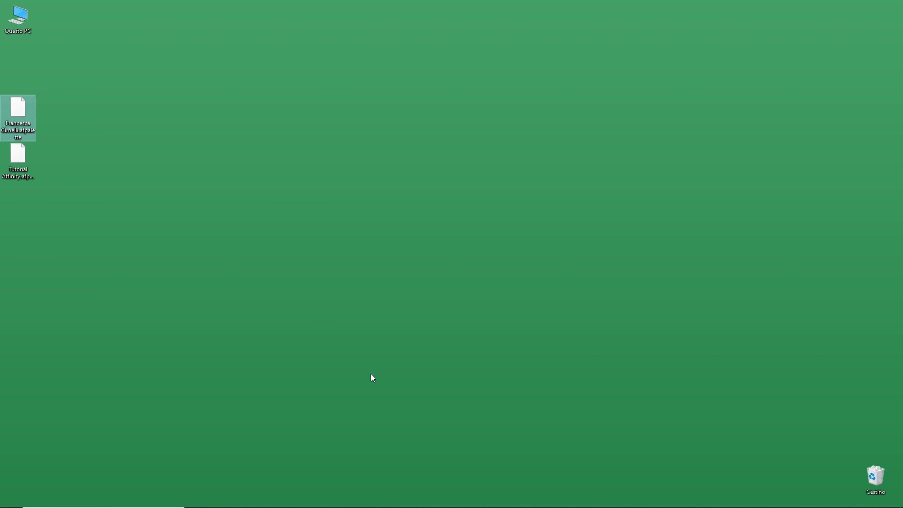
- Restore the Affinity Designer window from the taskbar
left_click(359, 499)
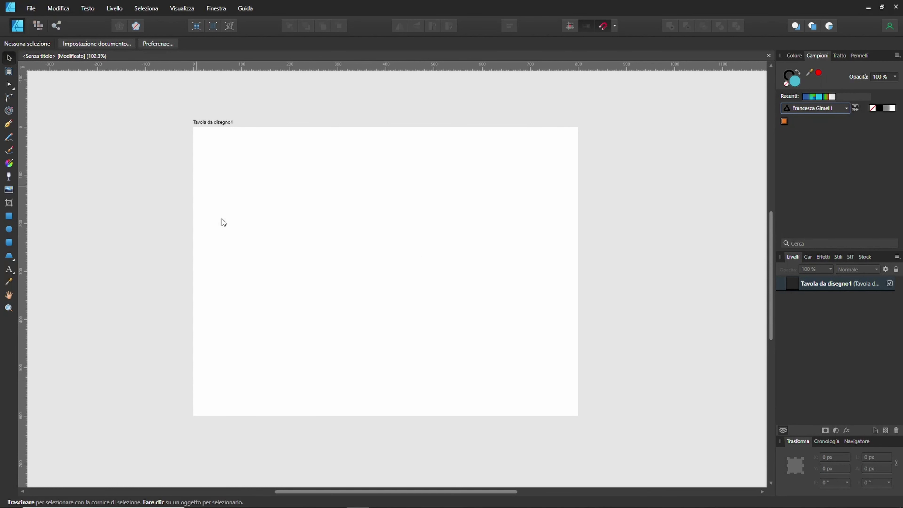